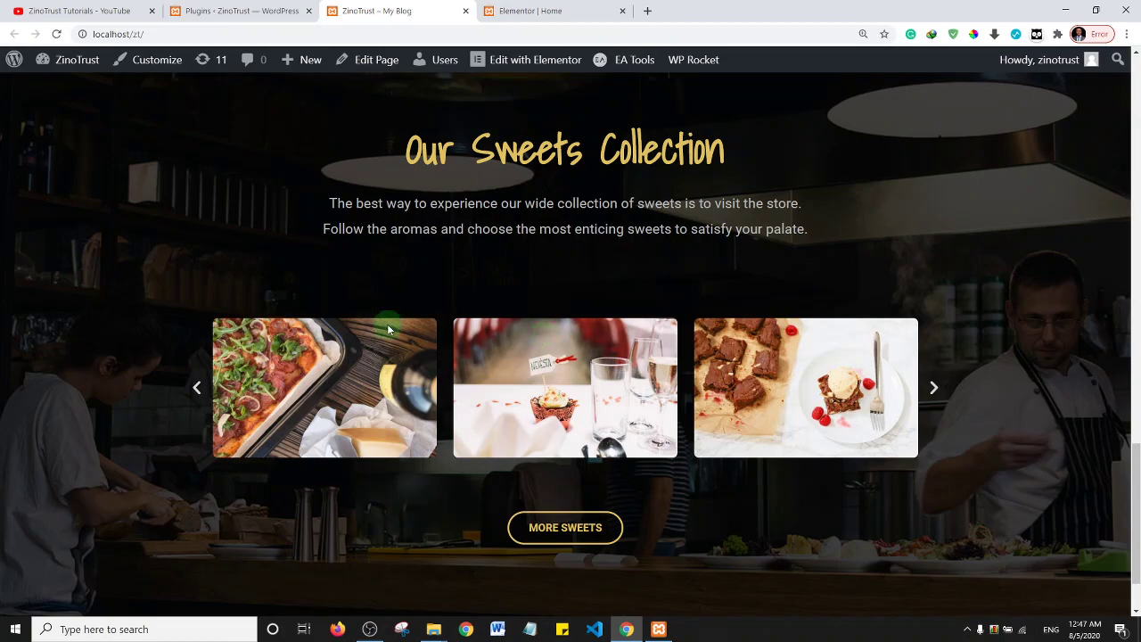
Search plugins for 'text to speech', then install and activate ResponsiveVoice Text To Speech
{"action": "left_click", "coordinate": [236, 7]}
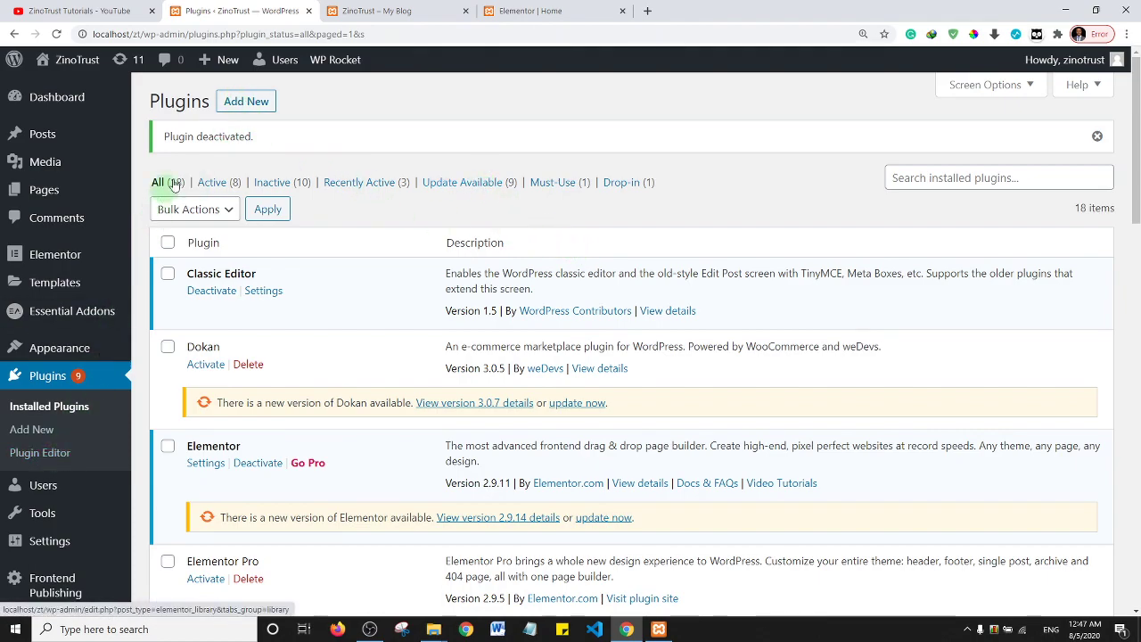
{"action": "left_click", "coordinate": [252, 100]}
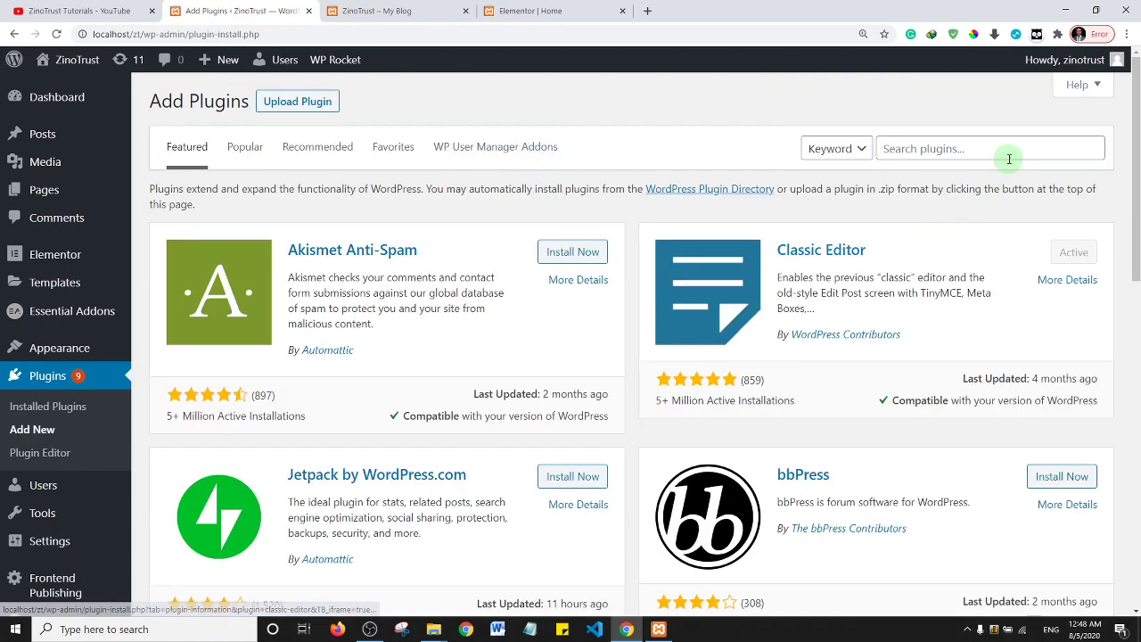
{"action": "left_click", "coordinate": [940, 147]}
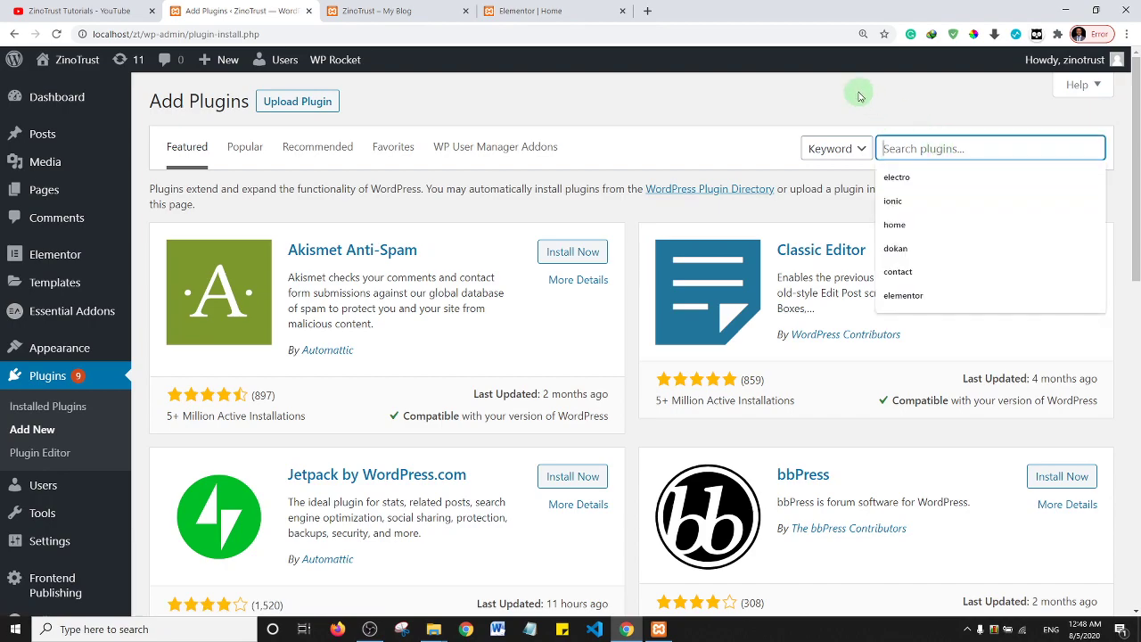
{"action": "type", "text": "text to speech"}
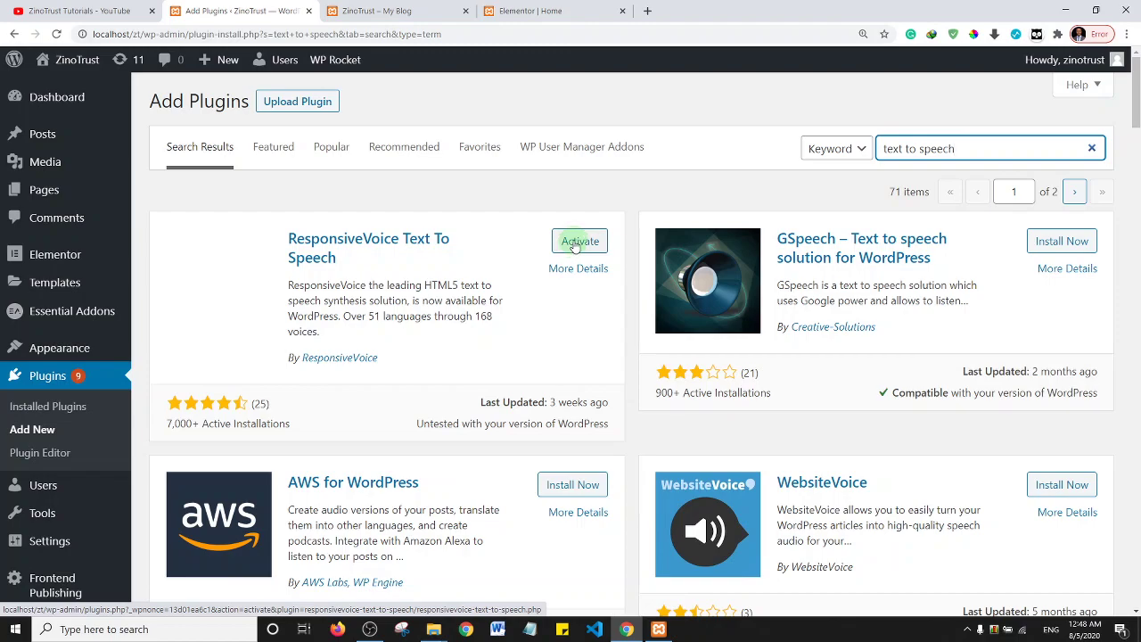
{"action": "left_click", "coordinate": [579, 244]}
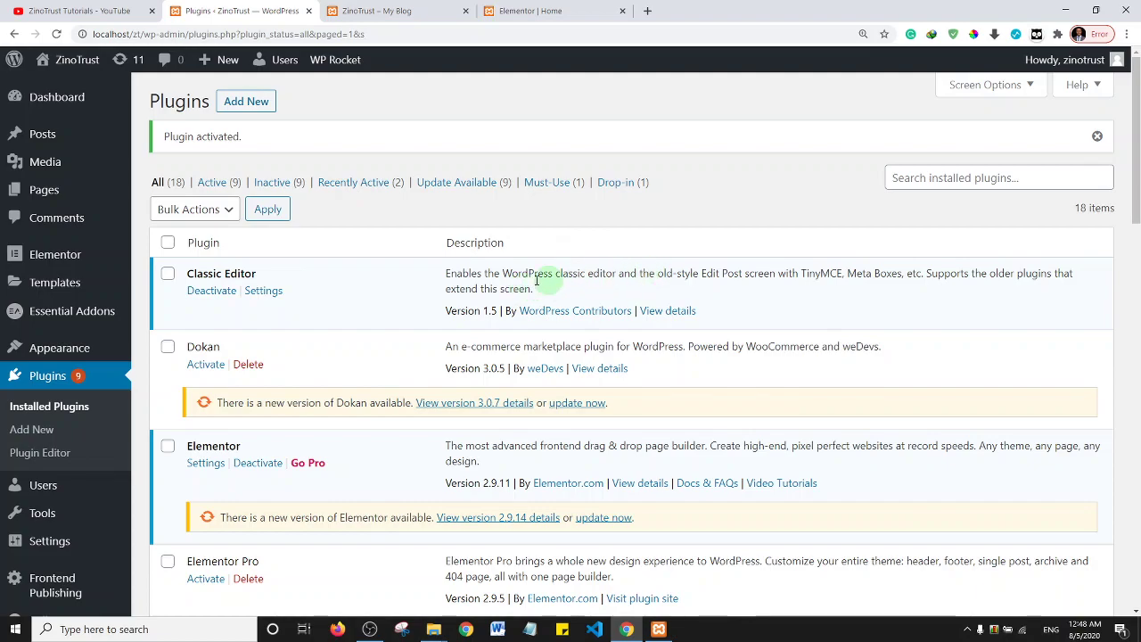
Scroll the installed plugins list down to the active ResponsiveVoice Text To Speech 1.6.4 row
{"action": "scroll", "coordinate": [530, 255], "scroll_direction": "down", "scroll_amount": 10}
{"action": "scroll", "coordinate": [529, 259], "scroll_direction": "down", "scroll_amount": 2}
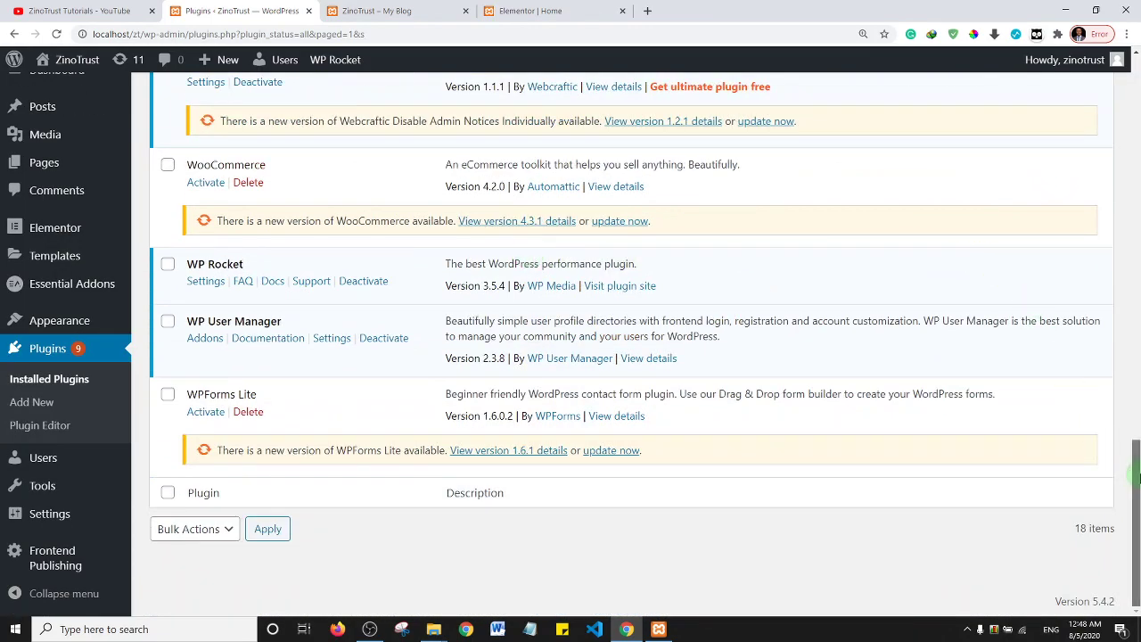
{"action": "left_click_drag", "start_coordinate": [1133, 462], "coordinate": [1138, 367]}
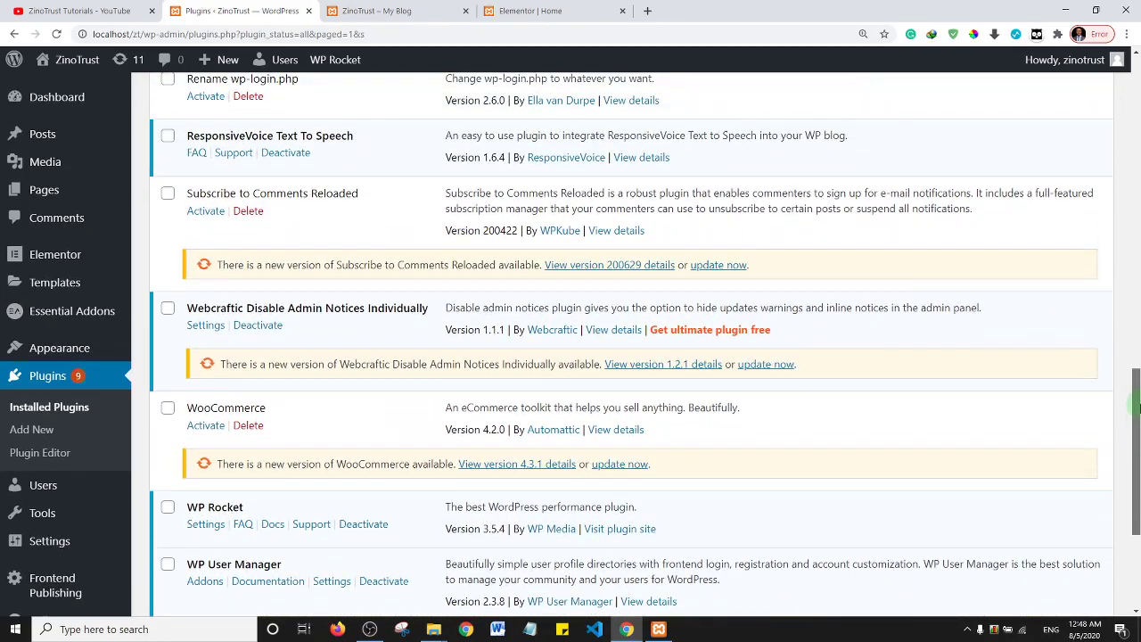
{"action": "scroll", "coordinate": [1138, 367], "scroll_direction": "down", "scroll_amount": 1}
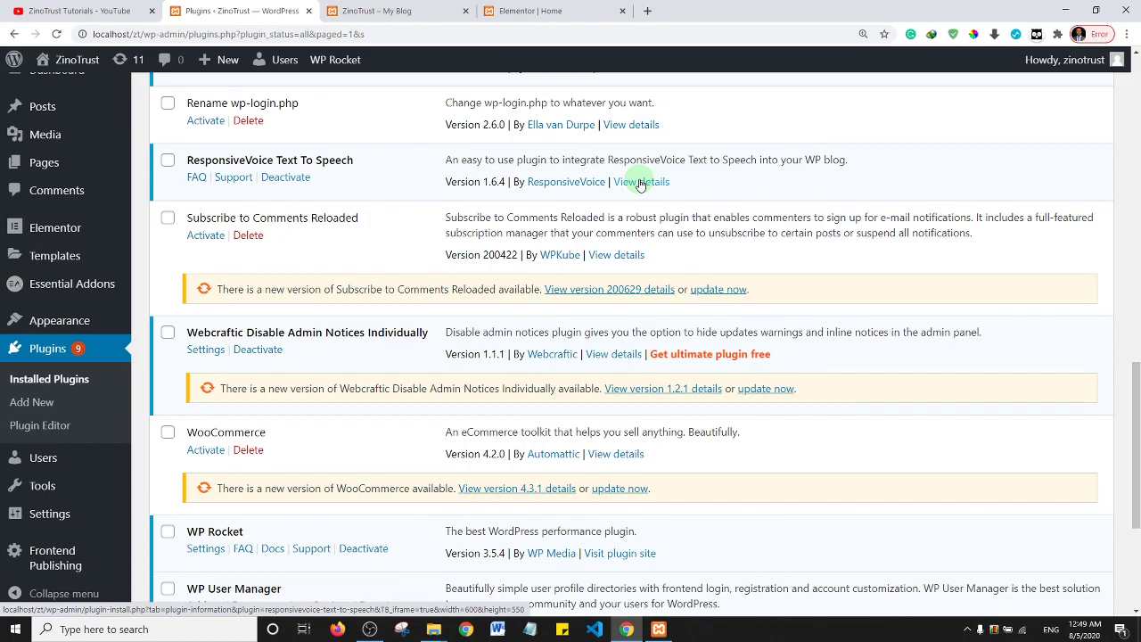
Open the ResponsiveVoice plugin details and scroll down to its Usage notes
{"action": "left_click", "coordinate": [641, 182]}
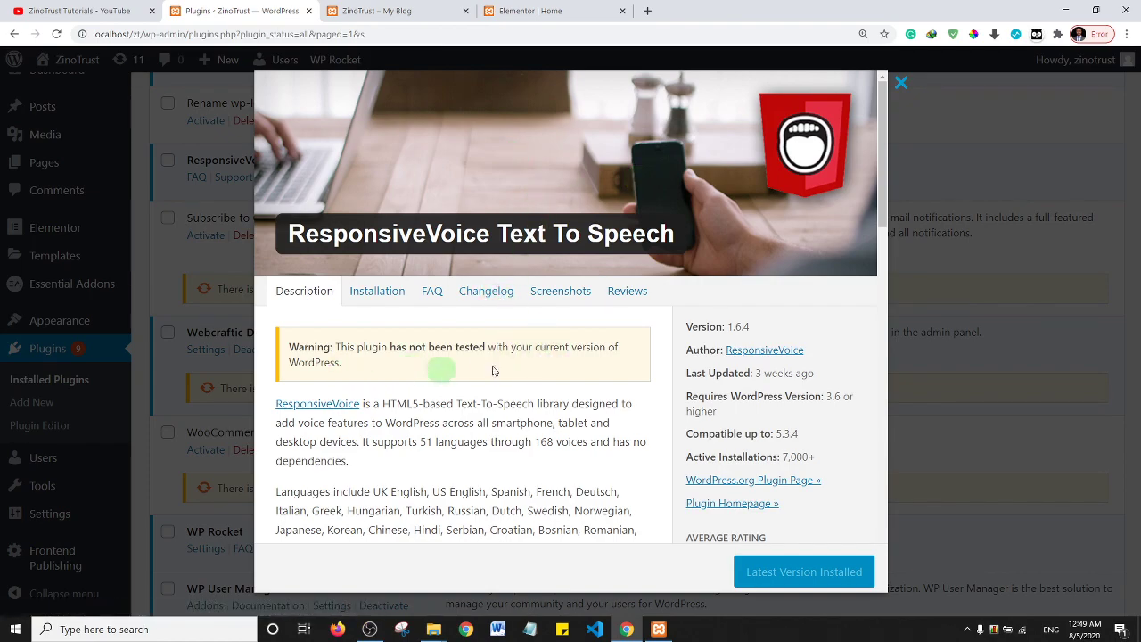
{"action": "left_click_drag", "start_coordinate": [887, 169], "coordinate": [880, 201]}
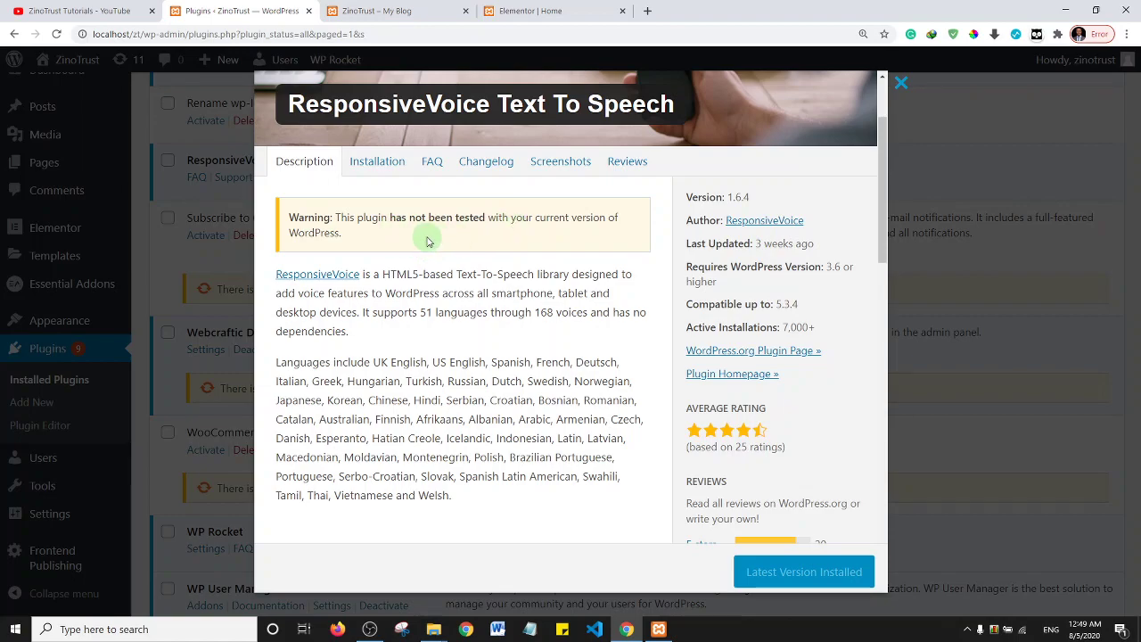
{"action": "scroll", "coordinate": [504, 221], "scroll_direction": "down", "scroll_amount": 4}
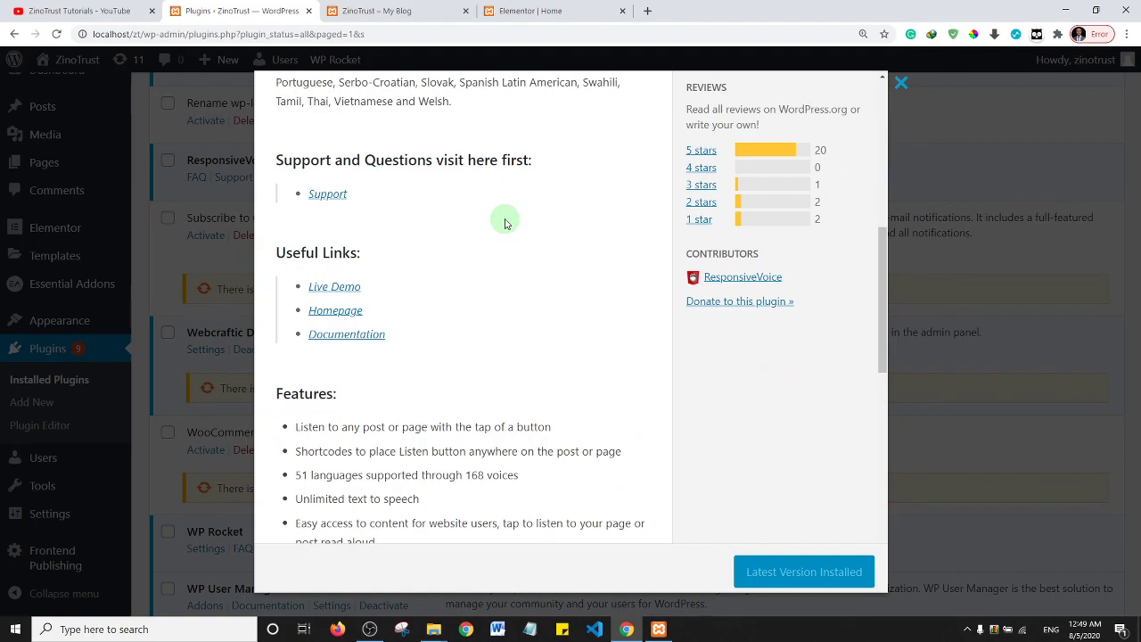
{"action": "scroll", "coordinate": [428, 223], "scroll_direction": "down", "scroll_amount": 4}
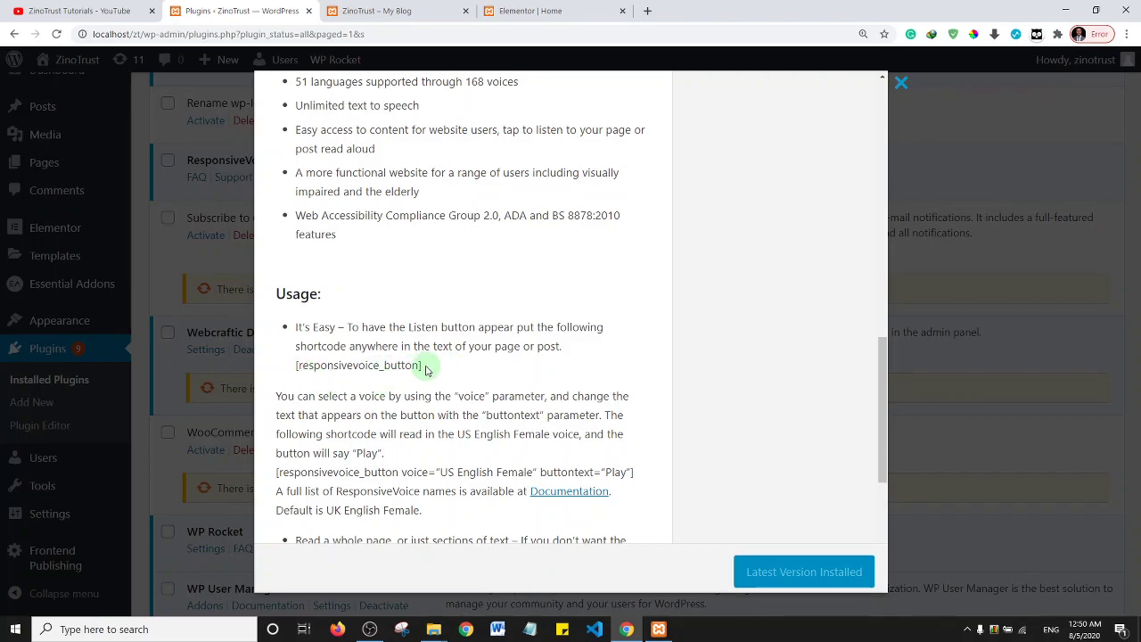
Copy the [responsivevoice_button] shortcode from the usage notes
{"action": "left_click_drag", "start_coordinate": [426, 368], "coordinate": [295, 366]}
{"action": "key", "text": "ctrl+c"}
{"action": "right_click", "coordinate": [319, 373]}
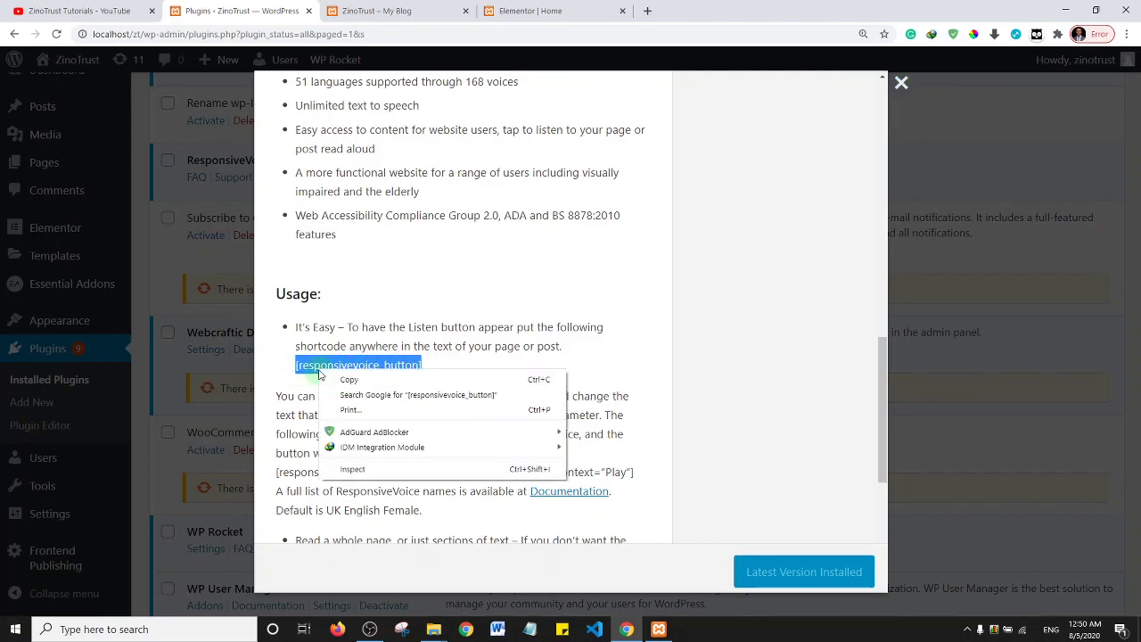
{"action": "left_click", "coordinate": [347, 381]}
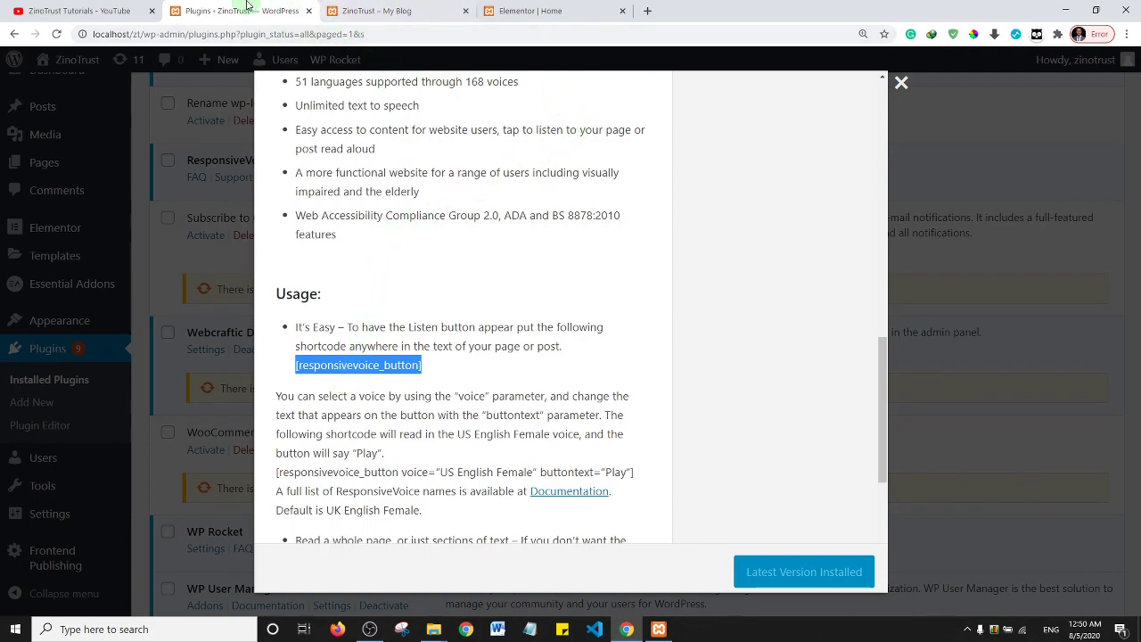
Close the plugin details and open Test Post for editing from All Posts
{"action": "left_click", "coordinate": [139, 178]}
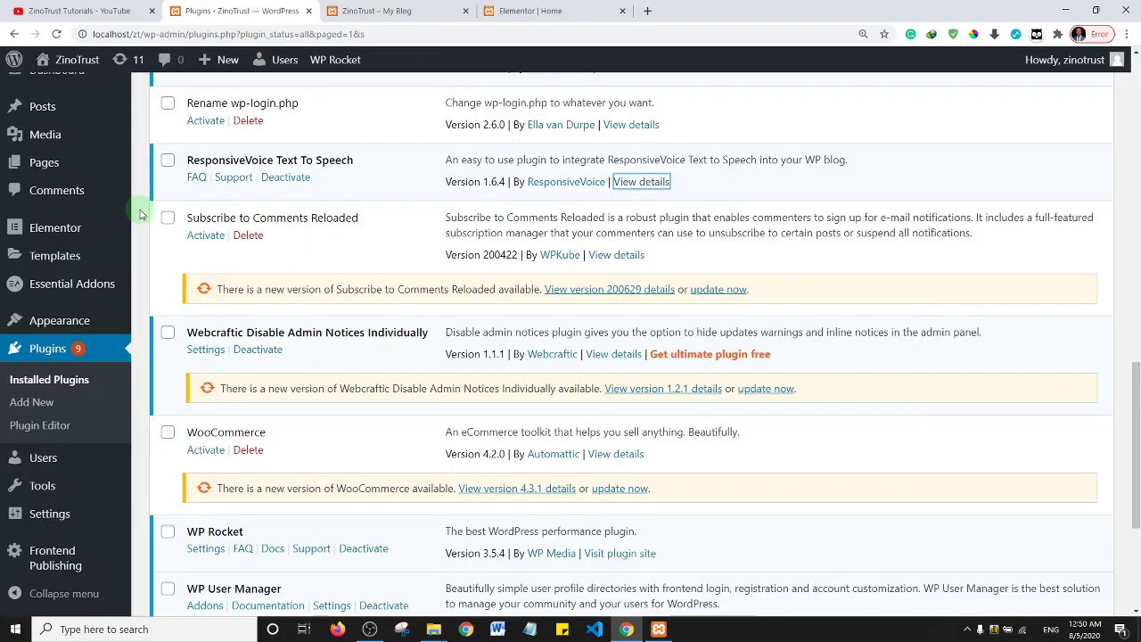
{"action": "scroll", "coordinate": [62, 150], "scroll_direction": "up", "scroll_amount": 10}
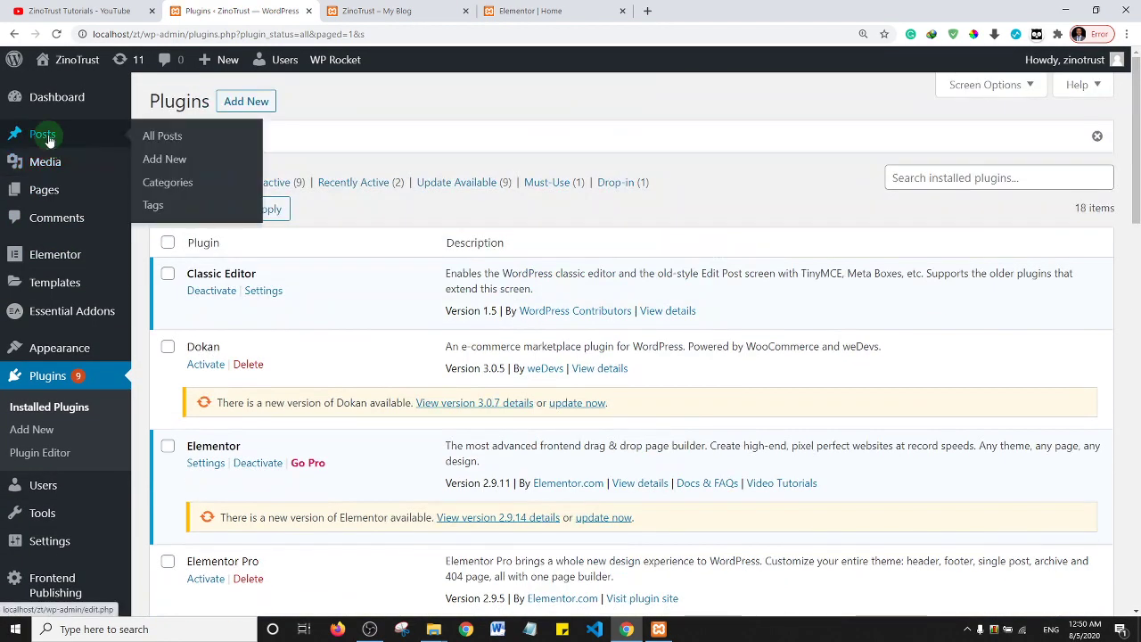
{"action": "left_click", "coordinate": [50, 136]}
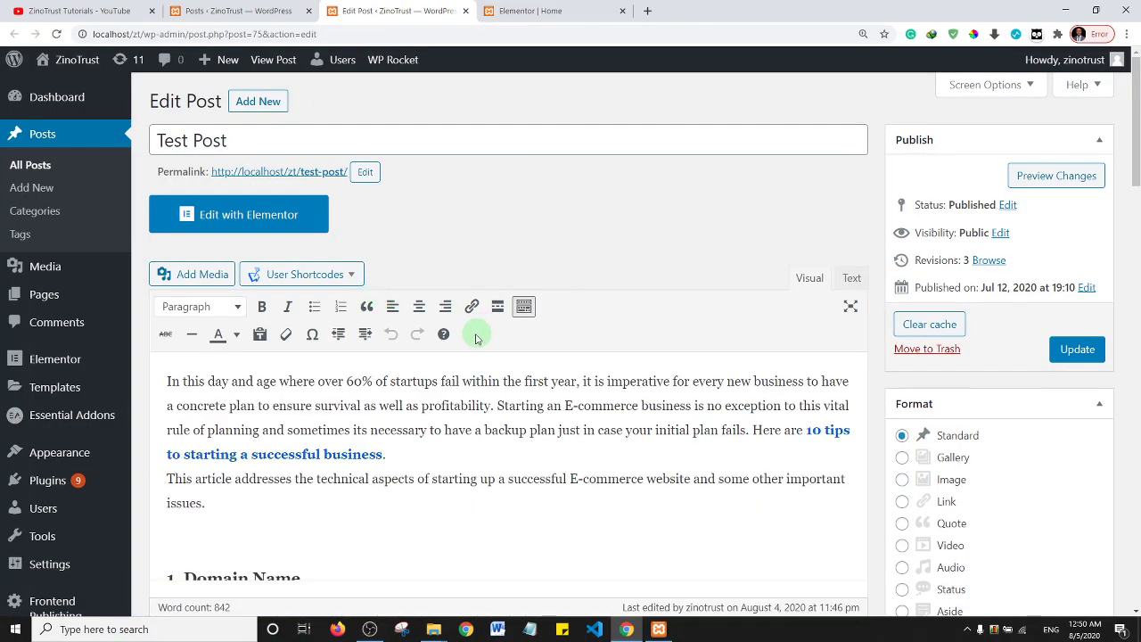
{"action": "left_click_drag", "start_coordinate": [1139, 132], "coordinate": [1139, 159]}
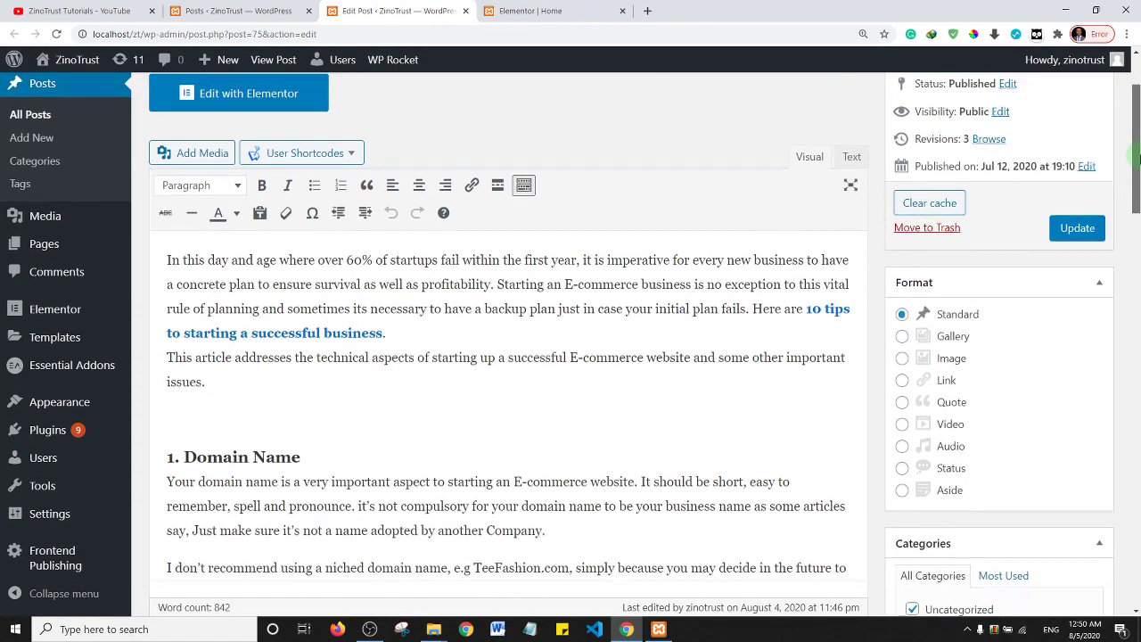
{"action": "scroll", "coordinate": [610, 359], "scroll_direction": "down", "scroll_amount": 2}
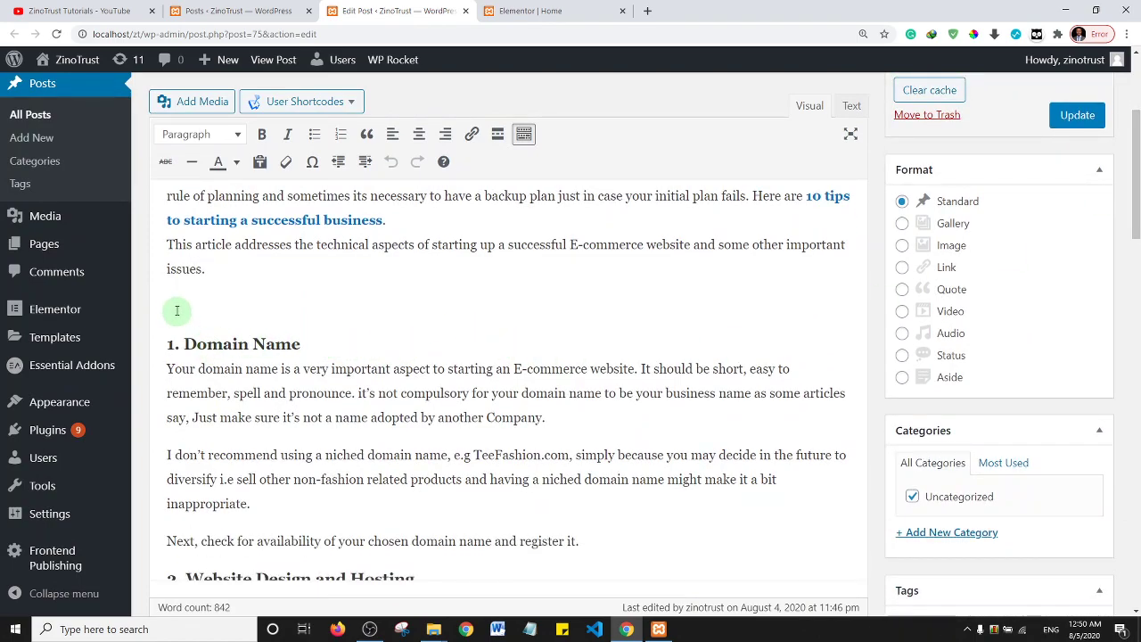
{"action": "scroll", "coordinate": [187, 303], "scroll_direction": "up", "scroll_amount": 3}
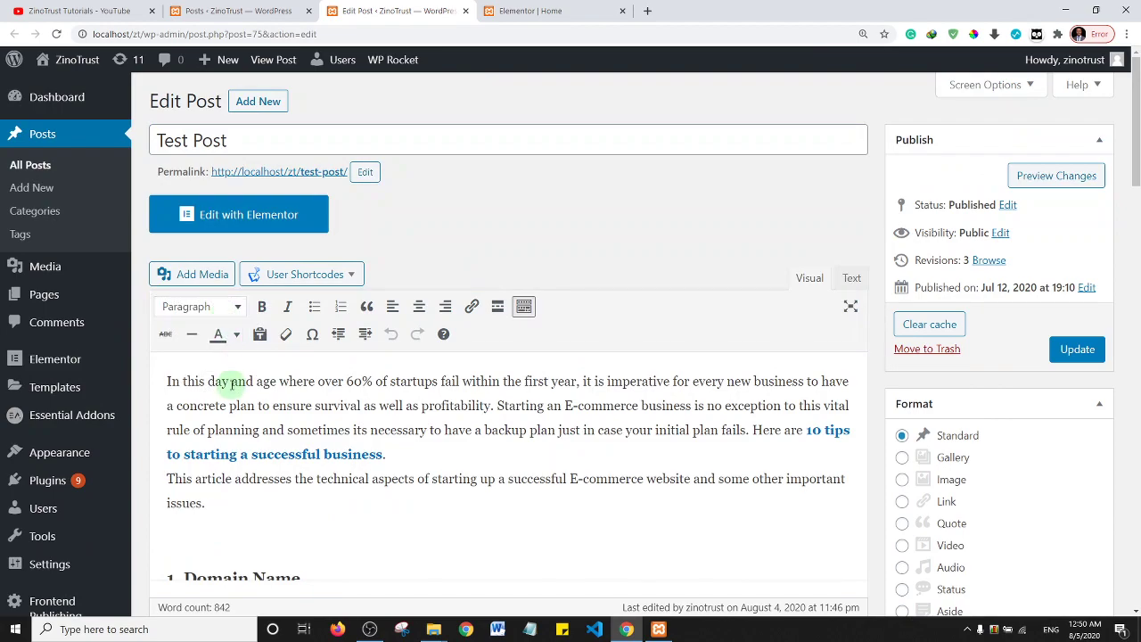
Paste [responsivevoice_button] below the intro paragraph and update Test Post
{"action": "left_click", "coordinate": [167, 518]}
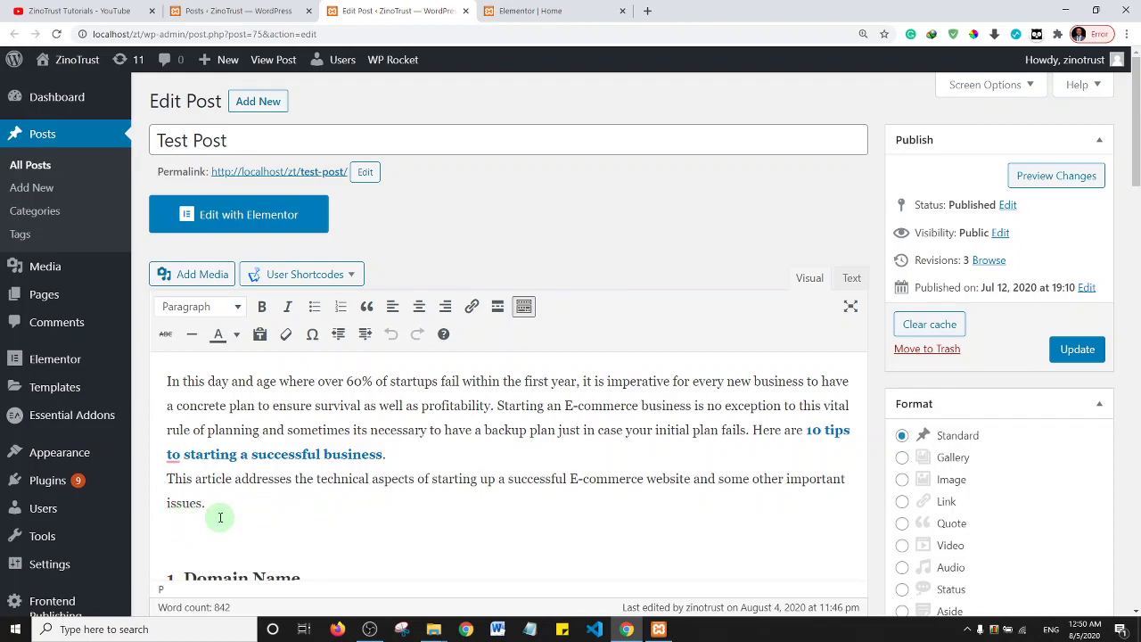
{"action": "key", "text": "ctrl+v"}
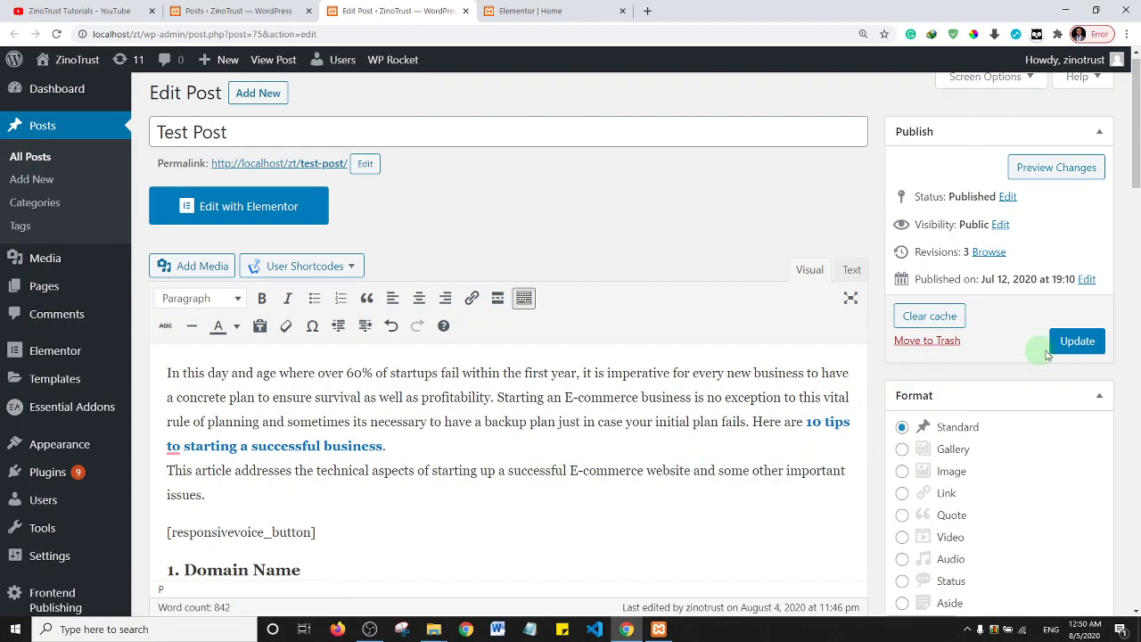
{"action": "left_click", "coordinate": [1054, 350]}
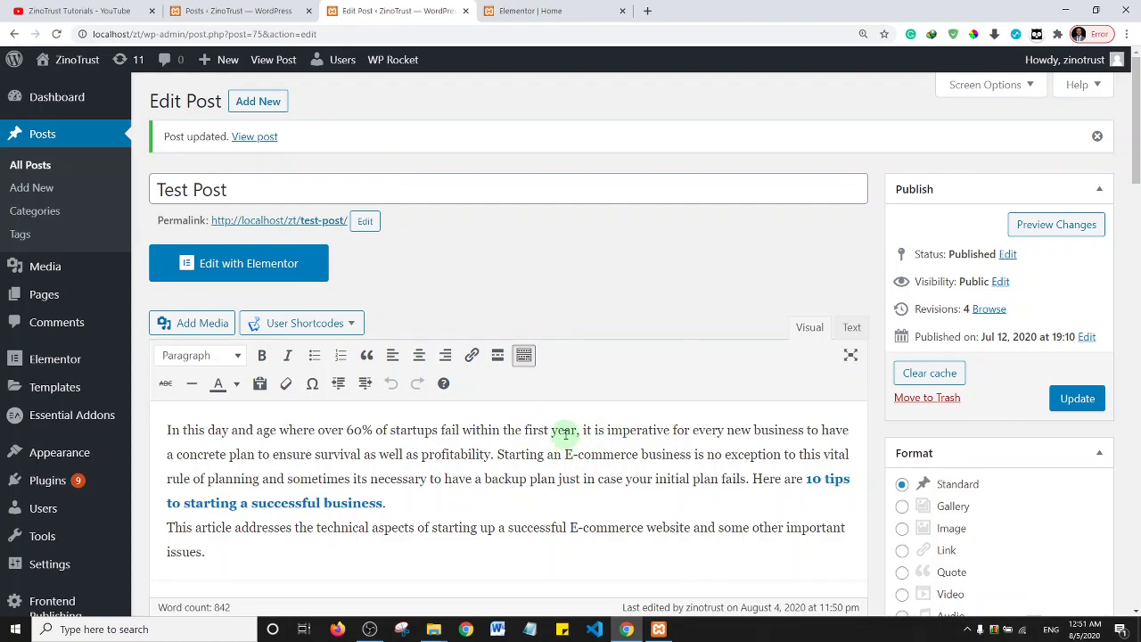
View the updated Test Post live and scroll to its Listen to this button
{"action": "left_click", "coordinate": [255, 136], "text": "ctrl"}
{"action": "left_click", "coordinate": [504, 11]}
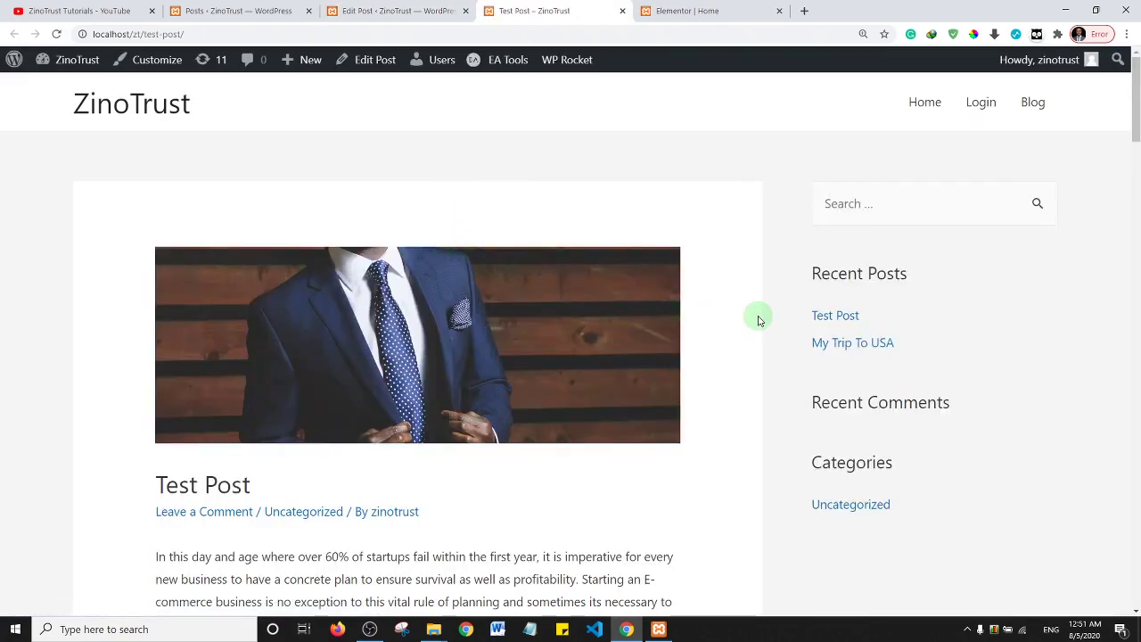
{"action": "left_click_drag", "start_coordinate": [1138, 118], "coordinate": [1138, 153]}
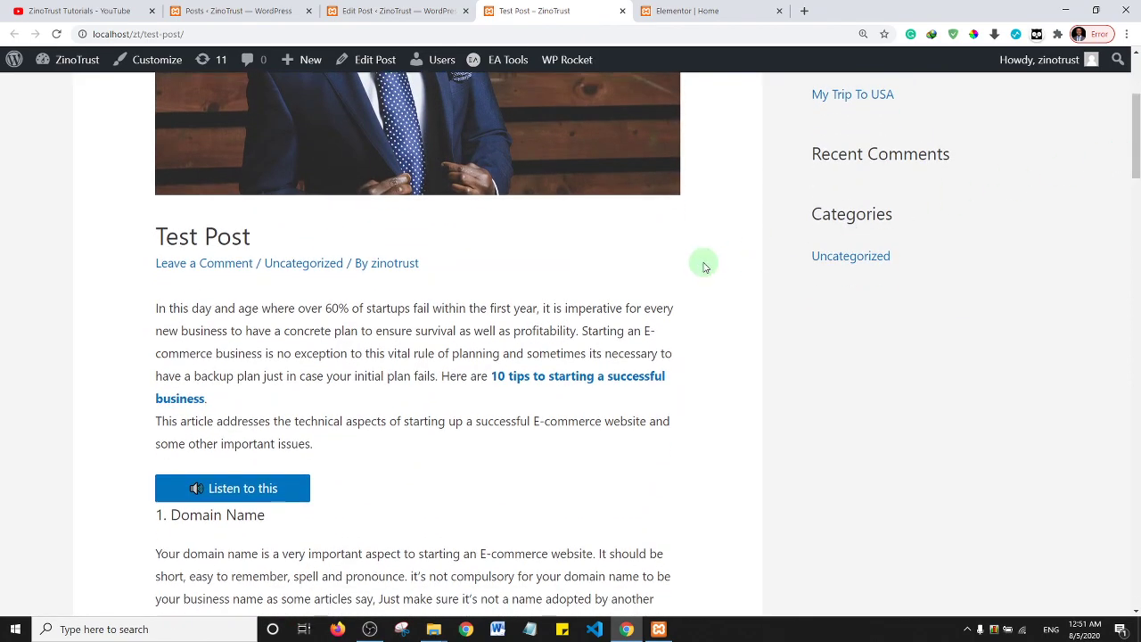
Play, pause and replay the post's text-to-speech with the Listen to this button
{"action": "left_click", "coordinate": [255, 492]}
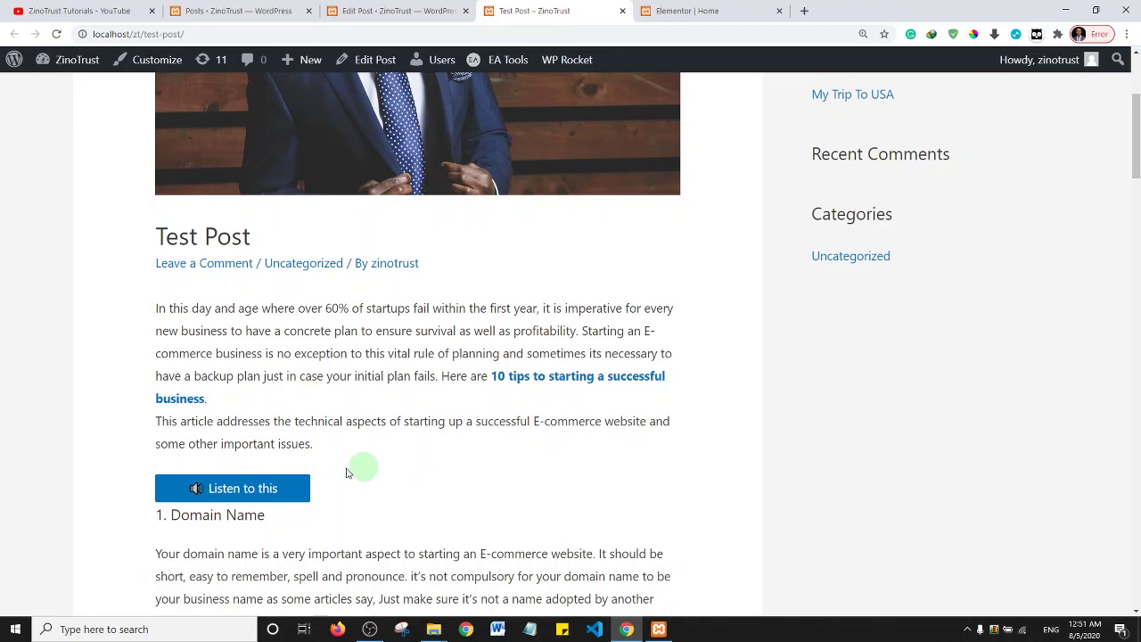
{"action": "left_click", "coordinate": [236, 493]}
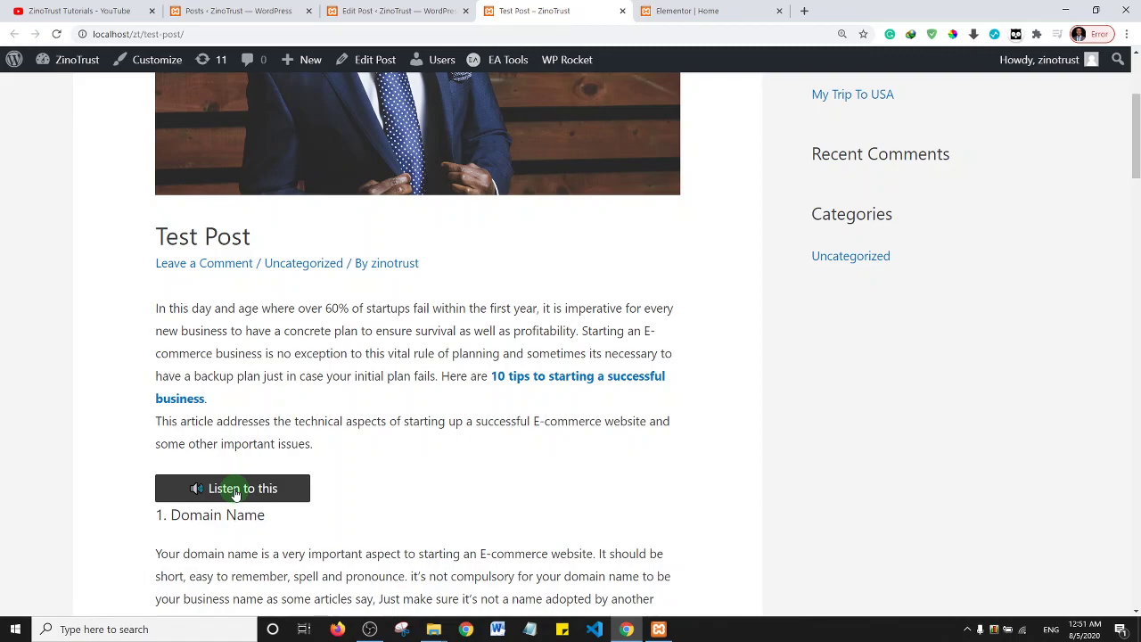
{"action": "left_click", "coordinate": [236, 494]}
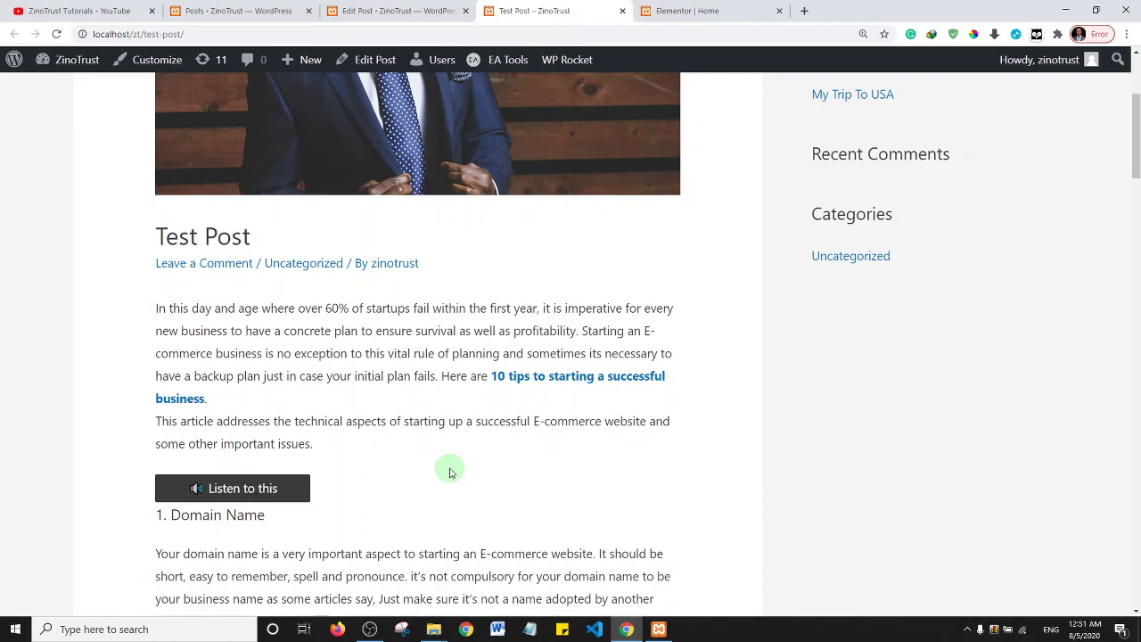
{"action": "left_click", "coordinate": [239, 486]}
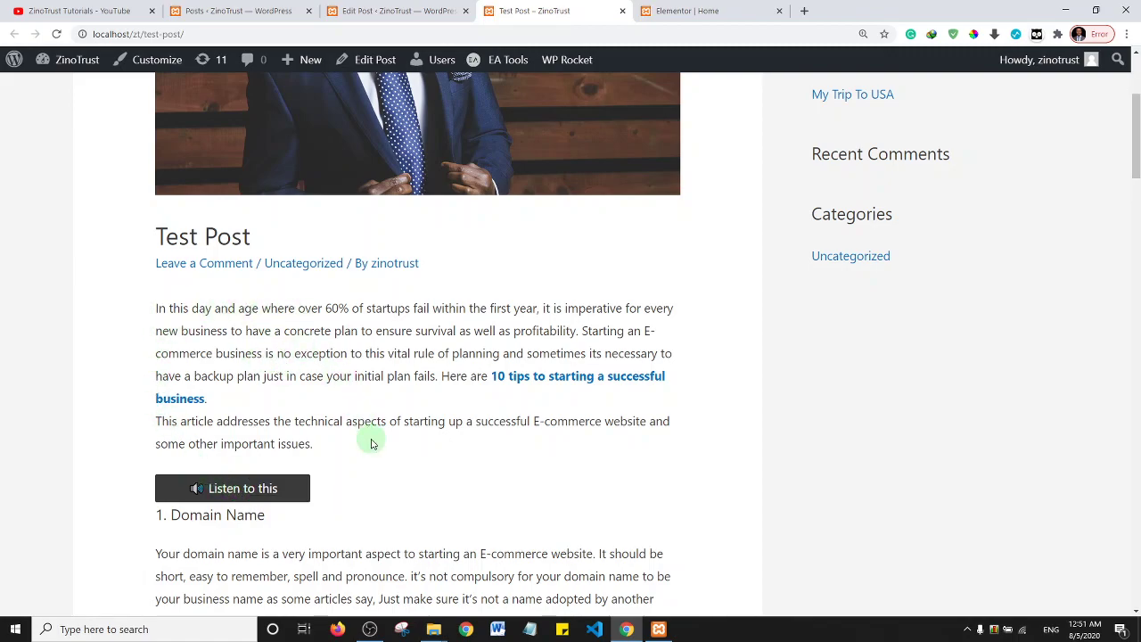
{"action": "scroll", "coordinate": [522, 374], "scroll_direction": "up", "scroll_amount": 3}
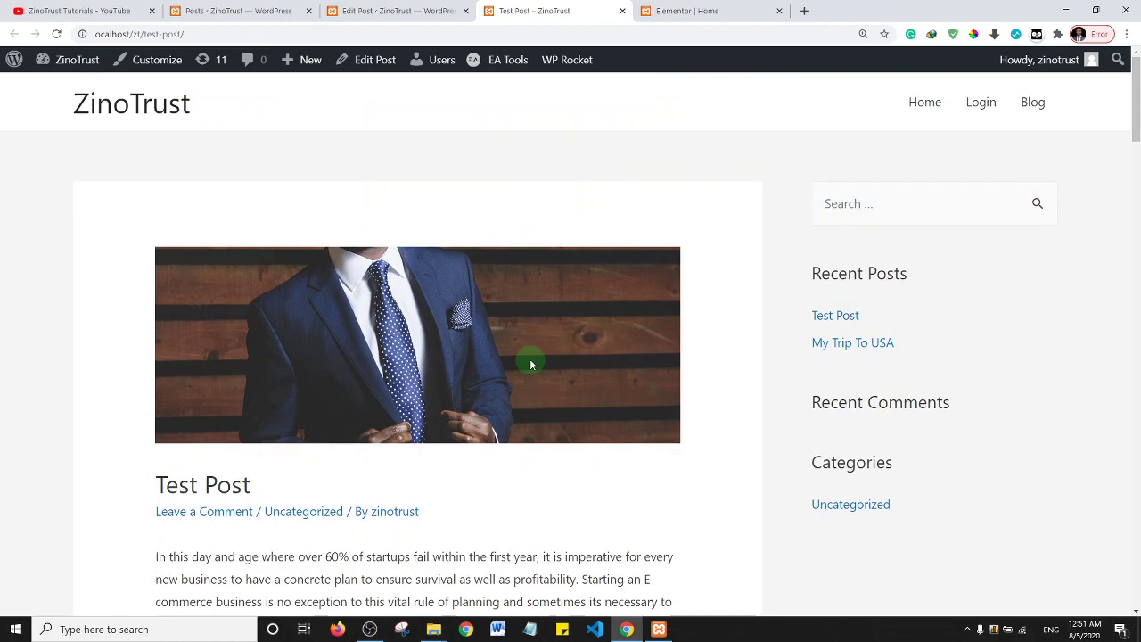